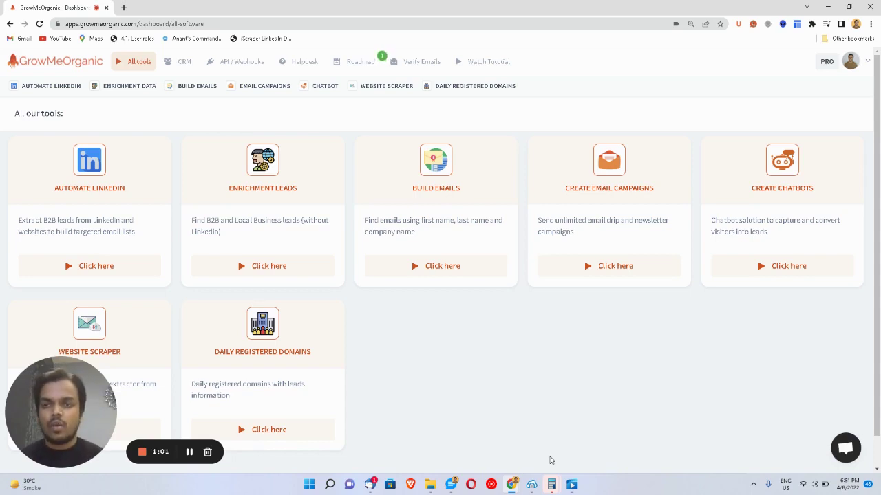
- From the Automate LinkedIn page, close the tutorial video and save the Chrome extension zip
click(121, 267)
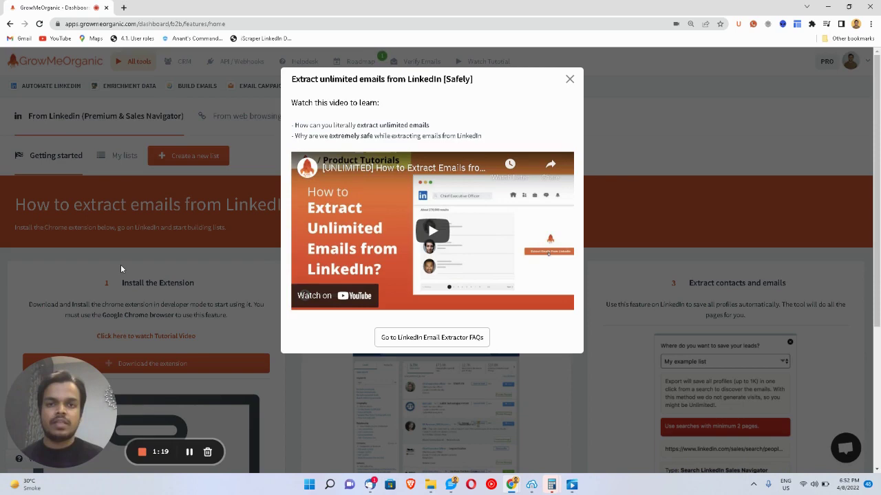
click(573, 77)
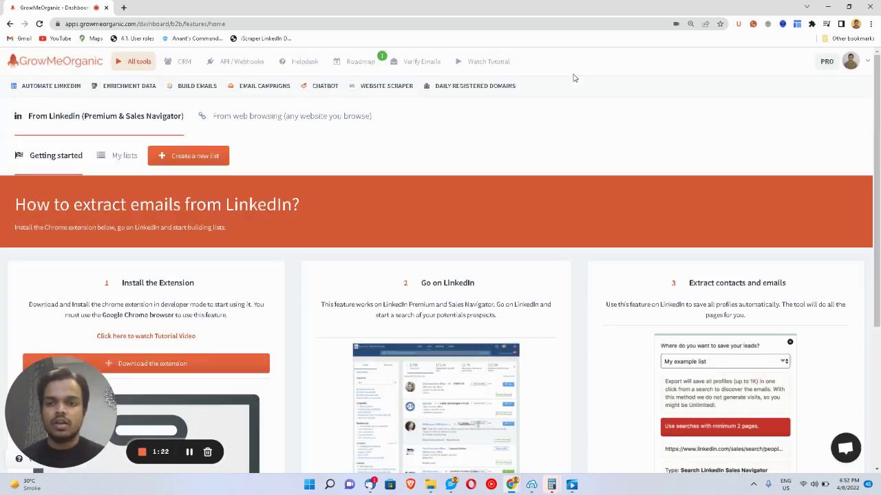
click(222, 368)
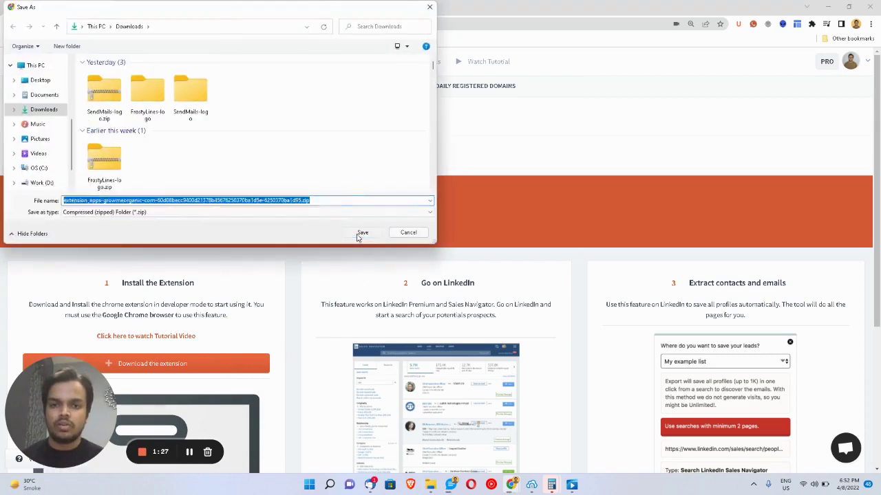
click(363, 233)
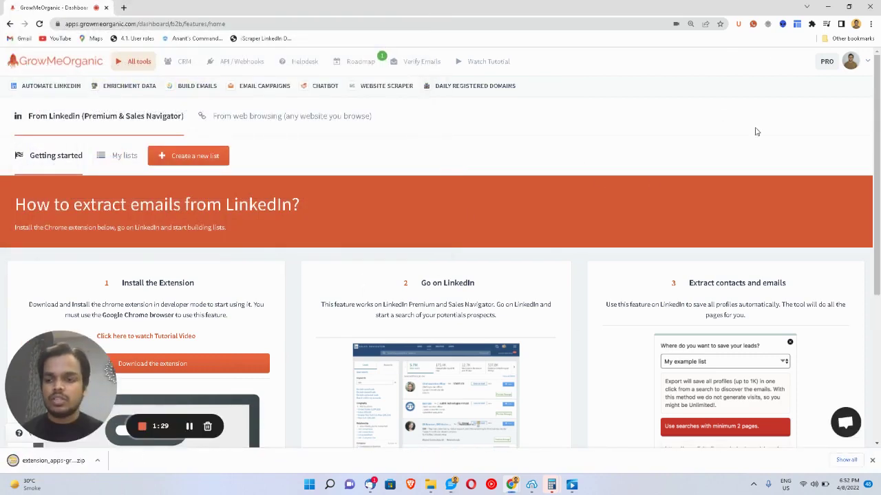
- Extract the downloaded GrowMeOrganic extension zip in the Downloads folder with Extract All
click(812, 25)
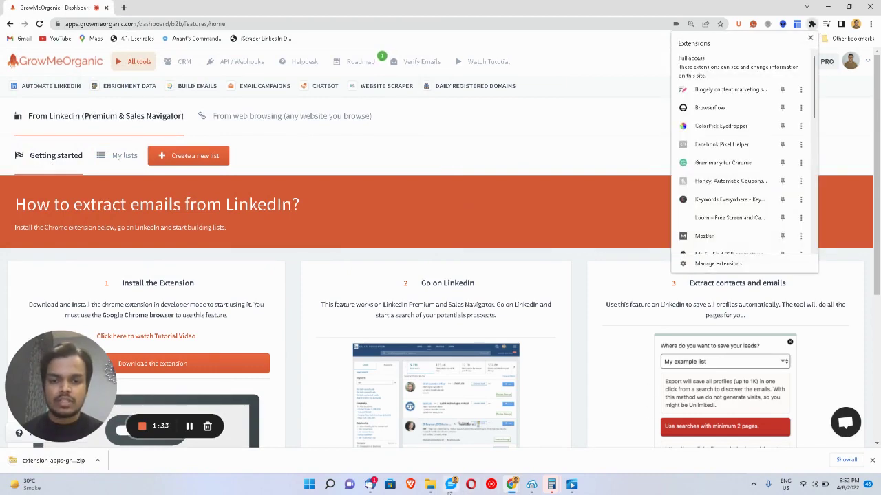
mouse_move(430, 485)
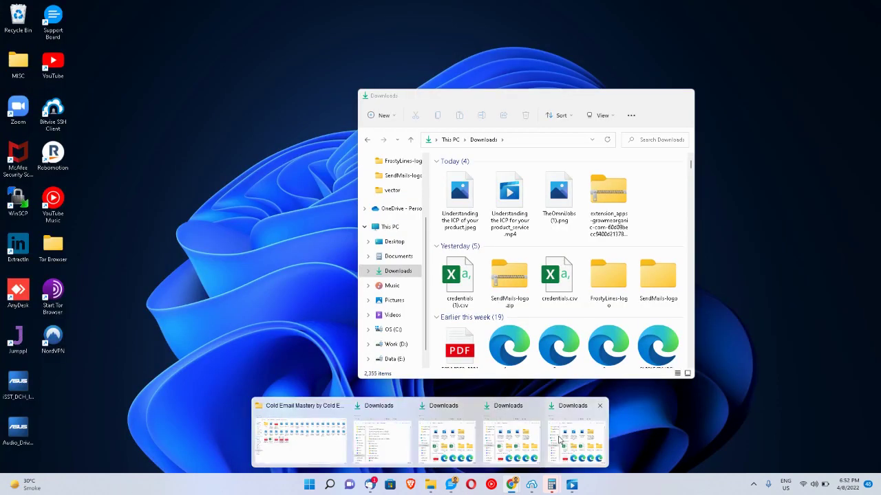
click(536, 444)
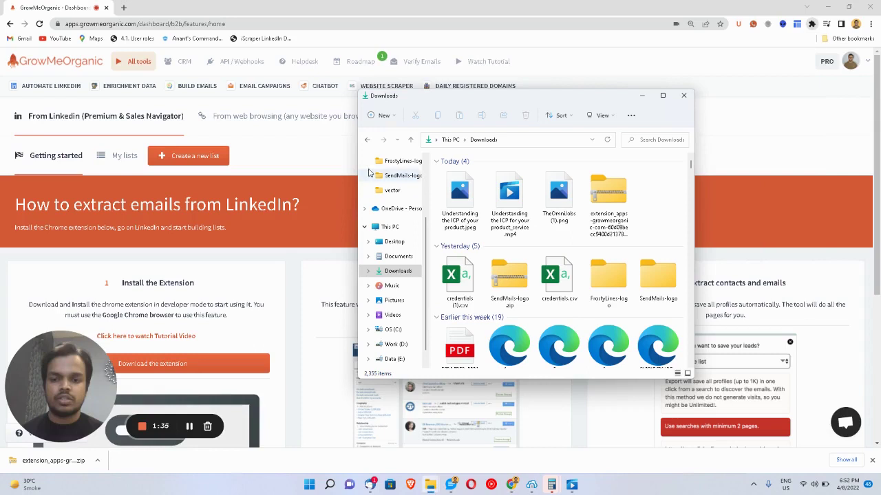
click(610, 197)
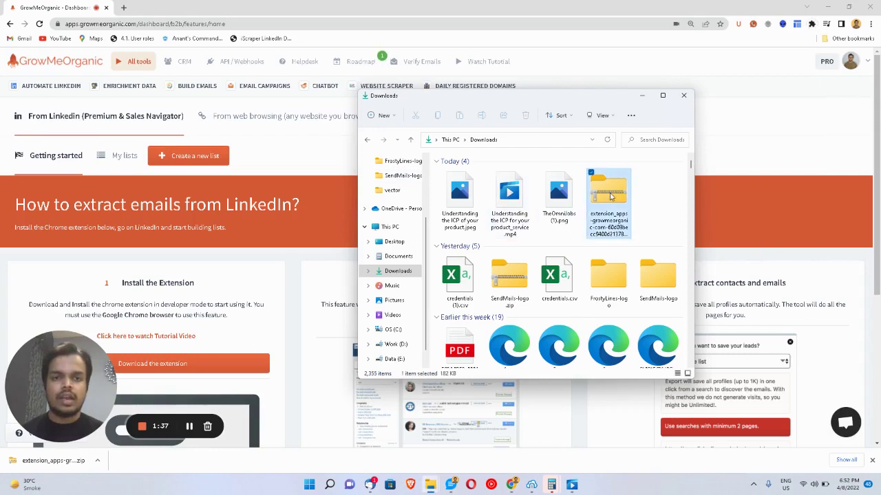
right_click(608, 196)
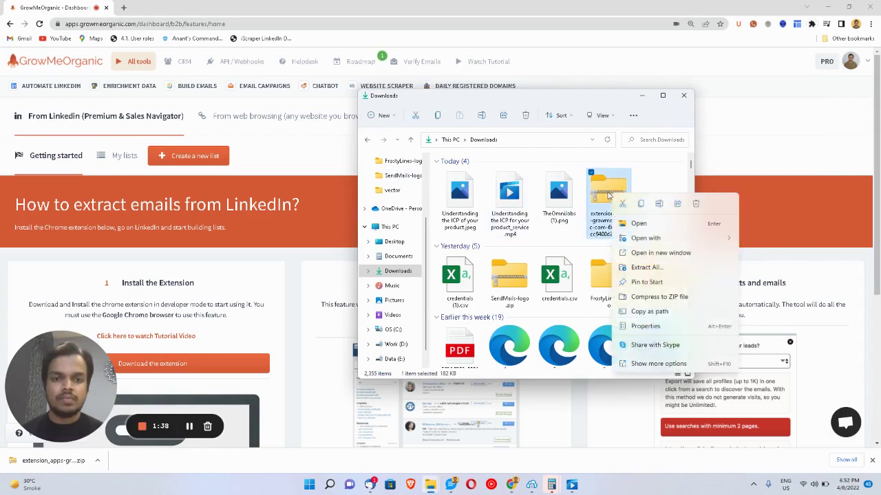
click(647, 267)
click(522, 330)
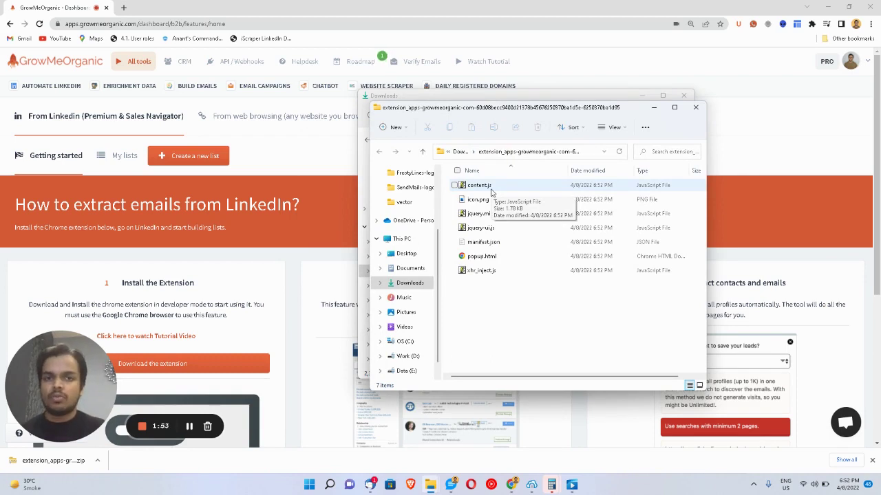
- Enable Chrome developer mode and load the extracted GrowMeOrganic folder as an unpacked extension
click(811, 24)
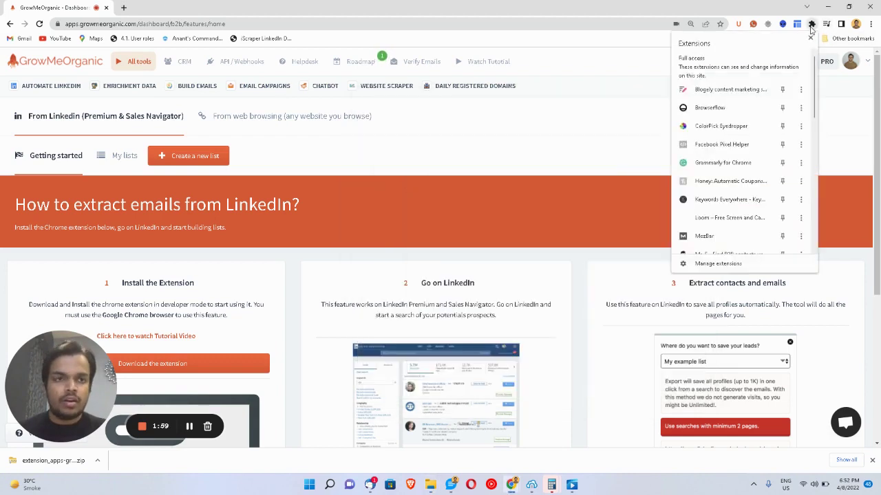
click(716, 264)
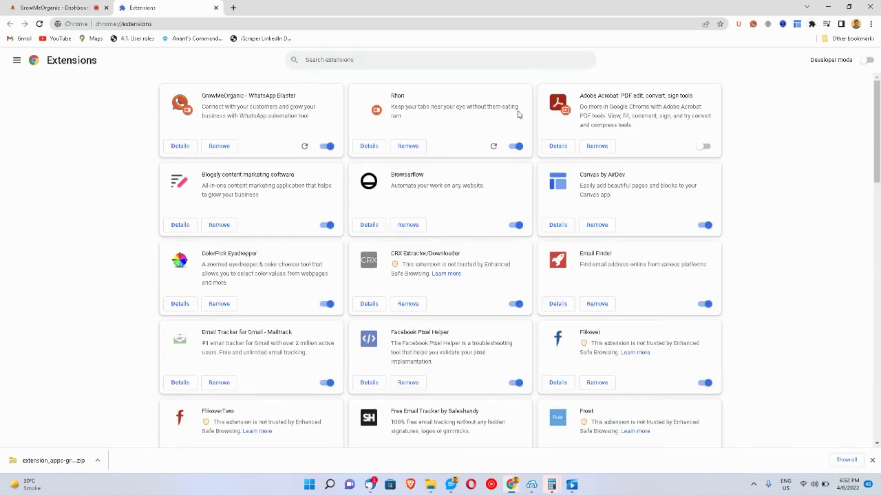
click(868, 62)
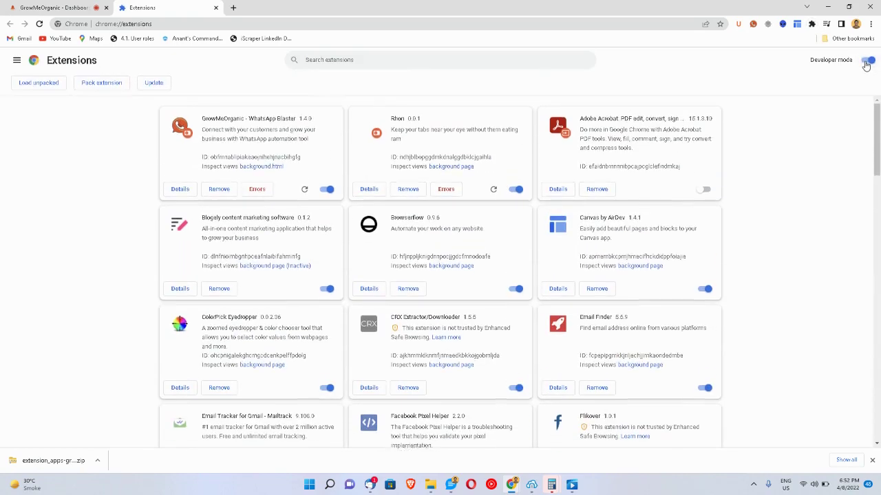
click(41, 86)
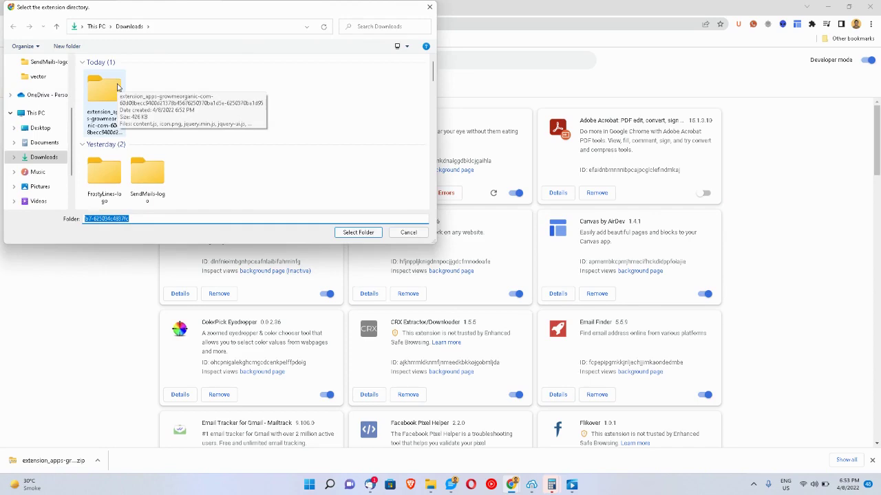
click(117, 86)
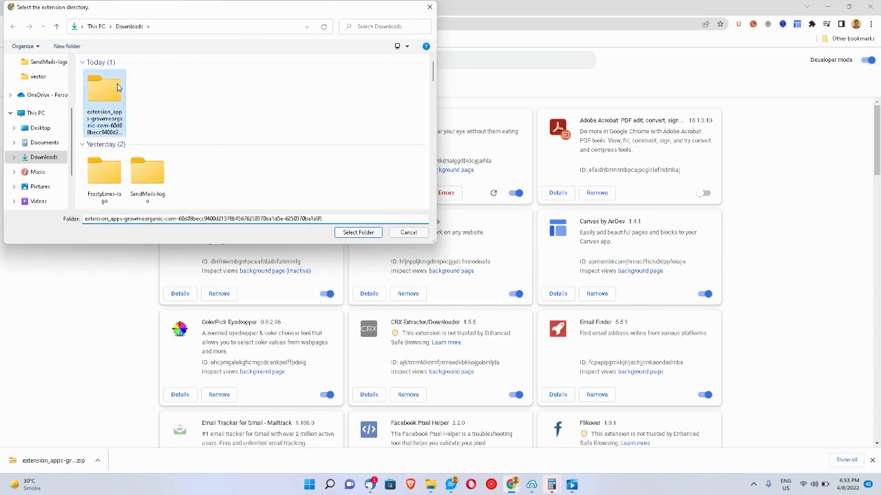
click(348, 237)
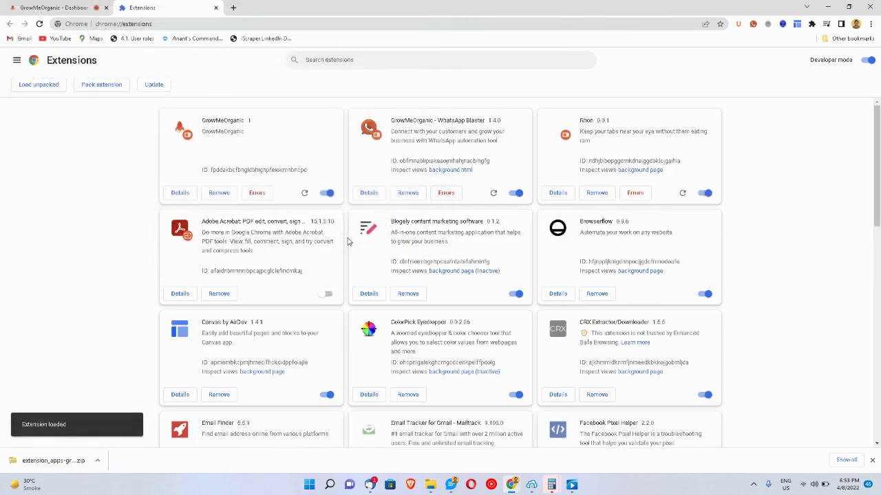
click(101, 7)
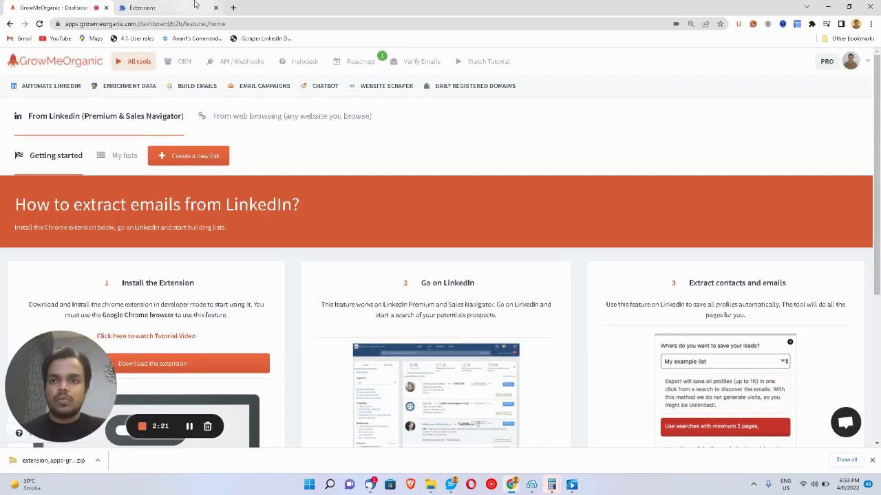
- Open linkedin.com in a new tab, closing the Extensions tab and the downloads bar
click(233, 8)
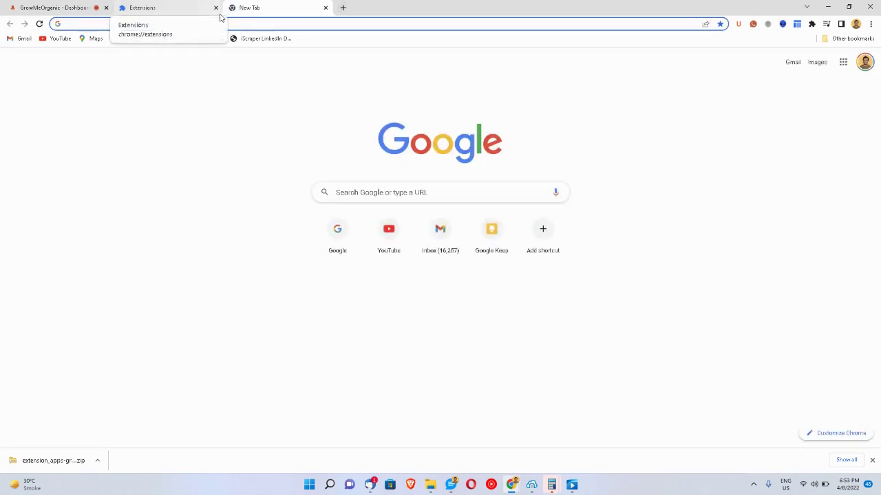
text(l)
key(Return)
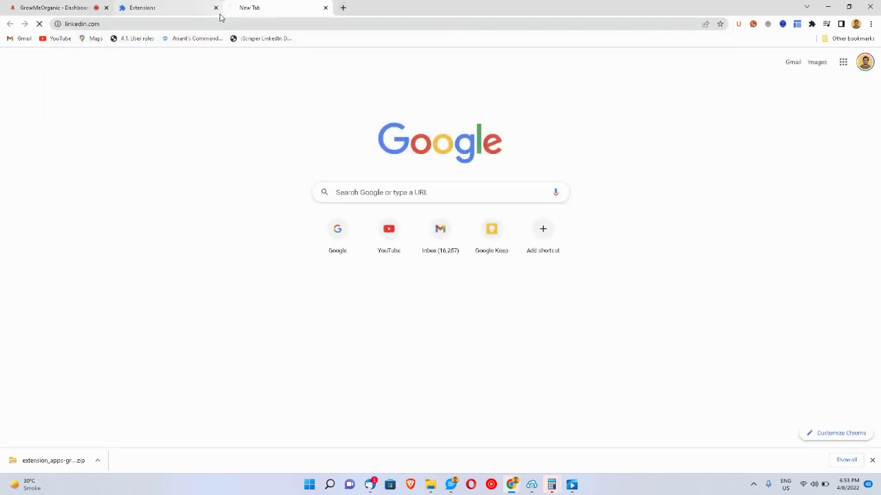
click(215, 7)
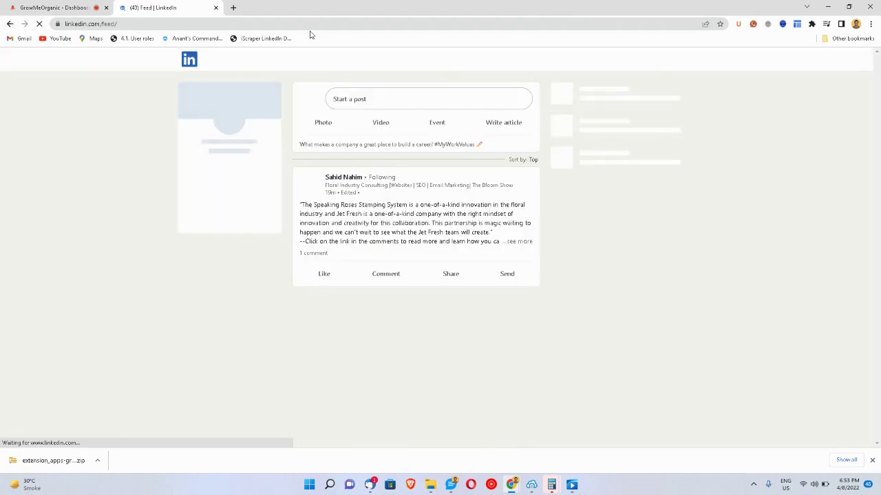
click(872, 461)
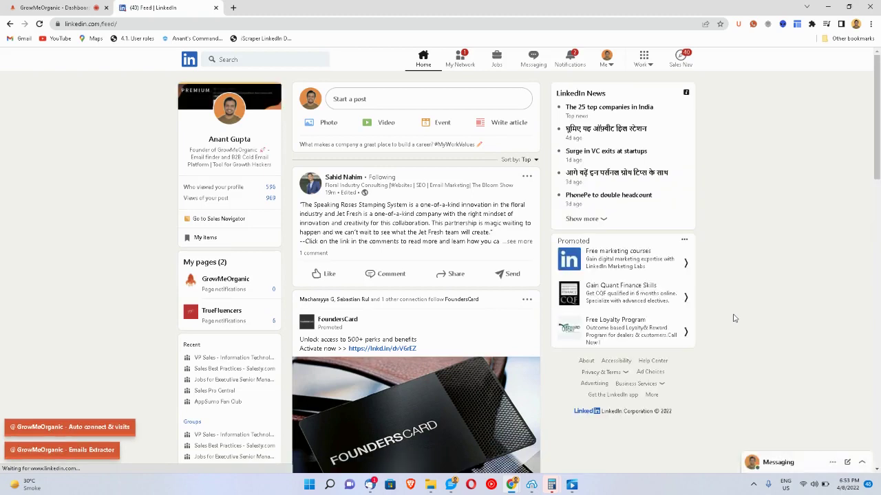
drag(69, 397, 69, 332)
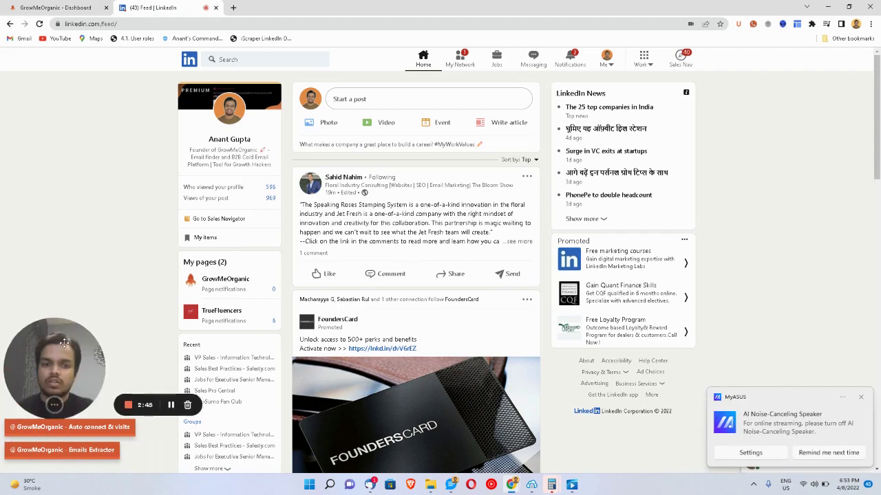
click(264, 59)
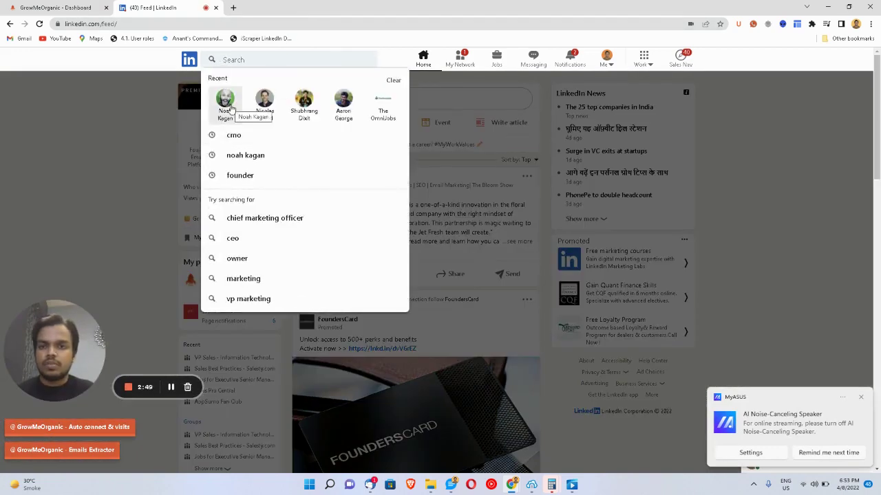
click(227, 103)
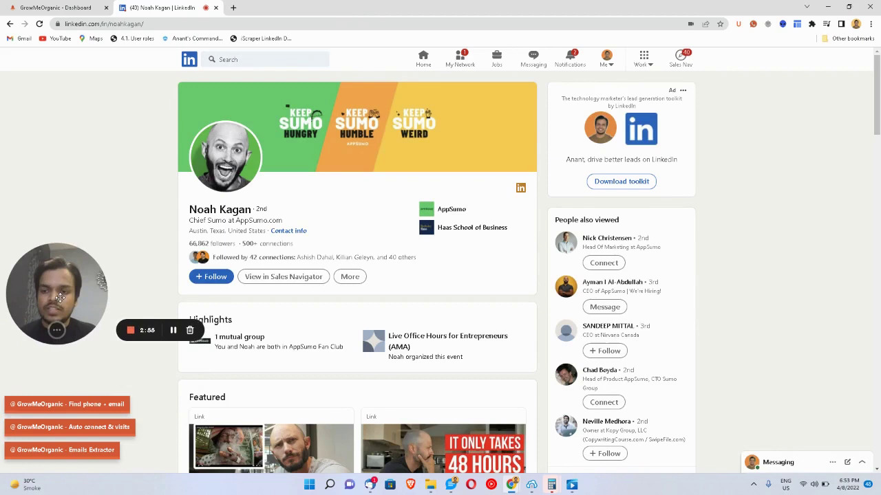
click(74, 406)
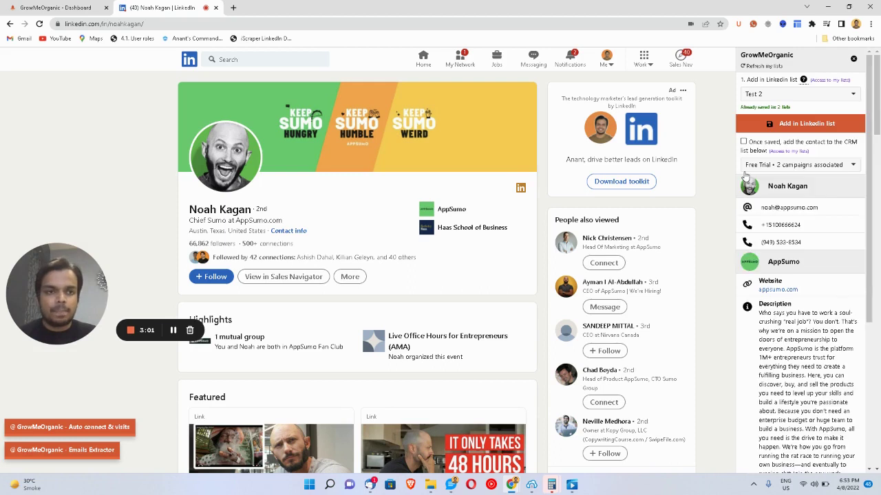
- Select his email and read through the AppSumo company details in the extension sidebar
triple_click(773, 206)
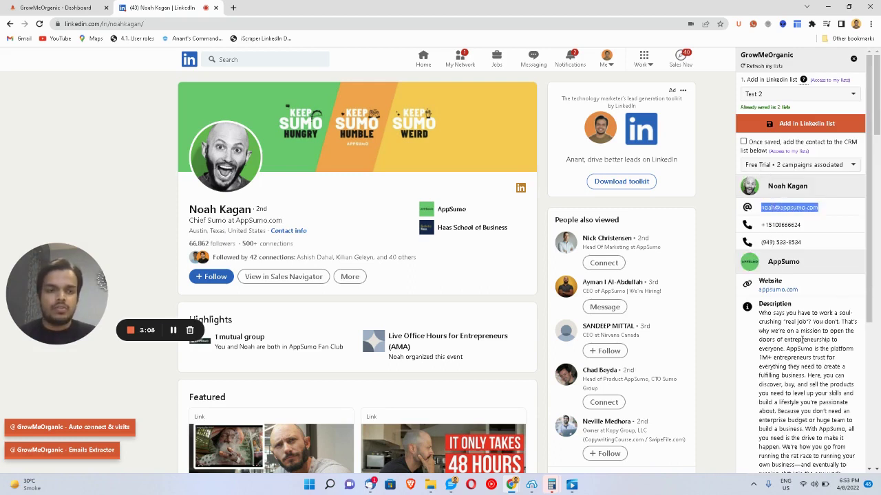
scroll(814, 375, down, 2)
scroll(816, 366, down, 1)
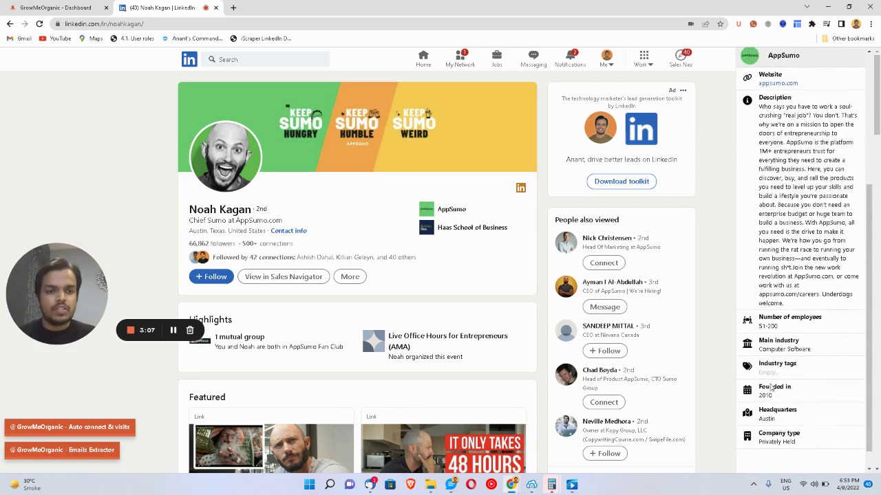
drag(797, 446, 776, 178)
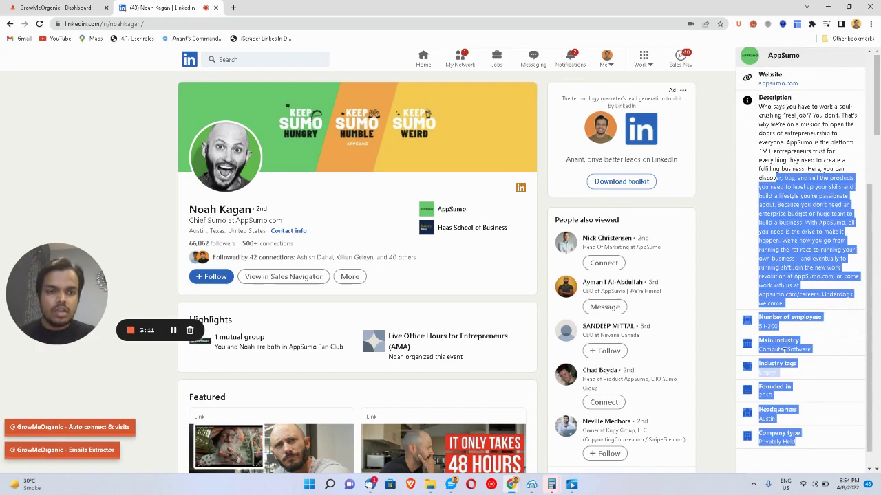
scroll(762, 200, up, 3)
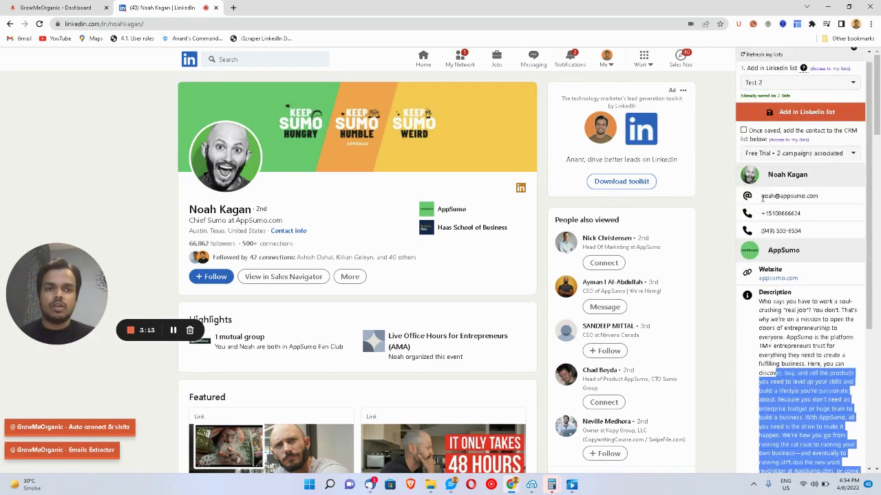
click(818, 367)
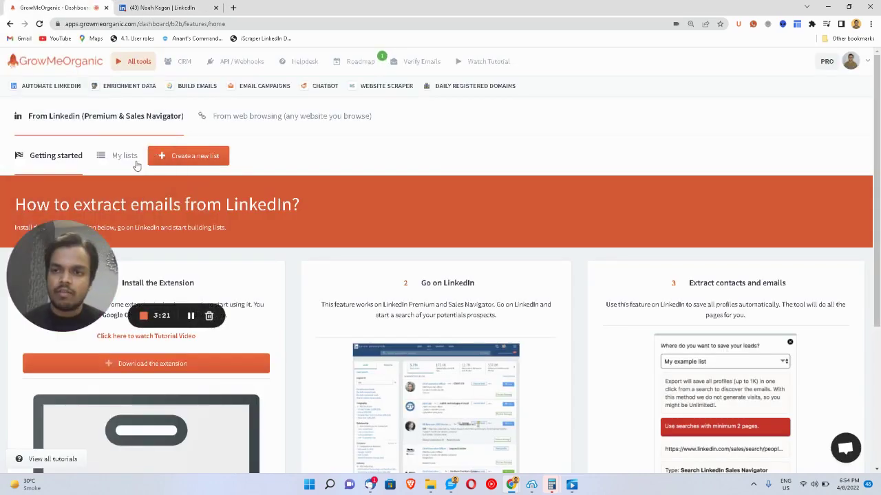
- Under My lists, create a list named 'New Test List' in Test Folder
click(128, 157)
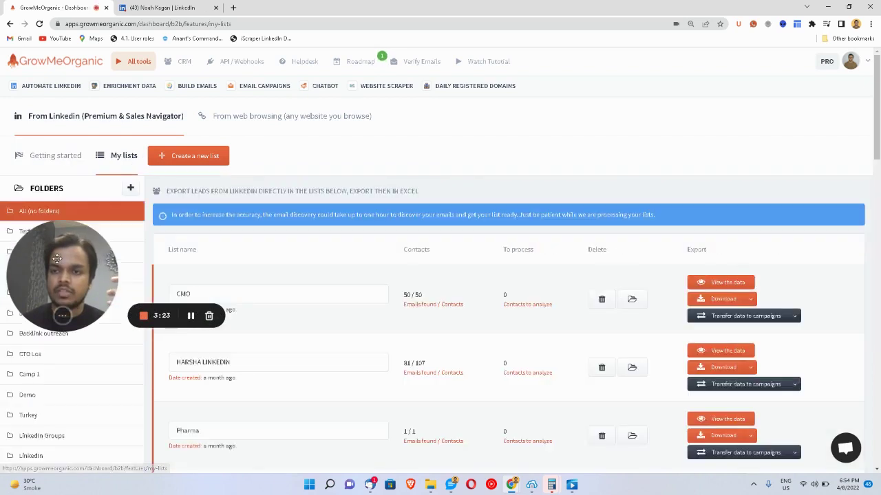
drag(57, 258, 67, 362)
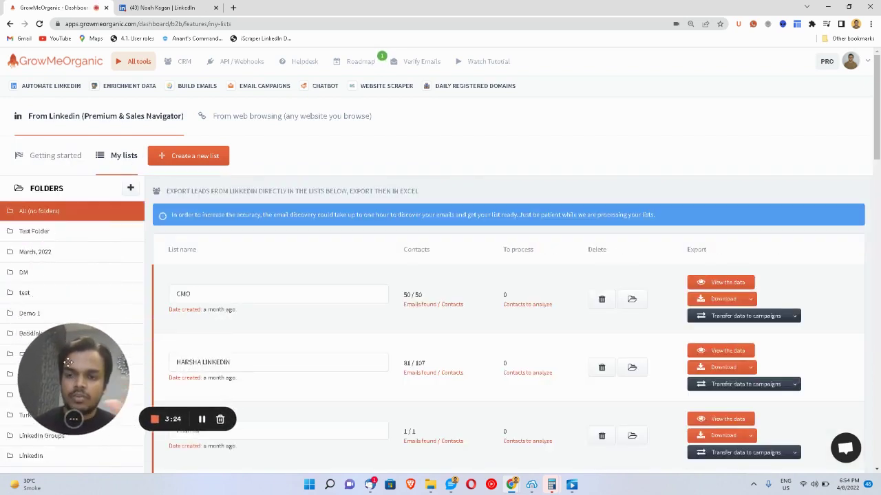
click(87, 234)
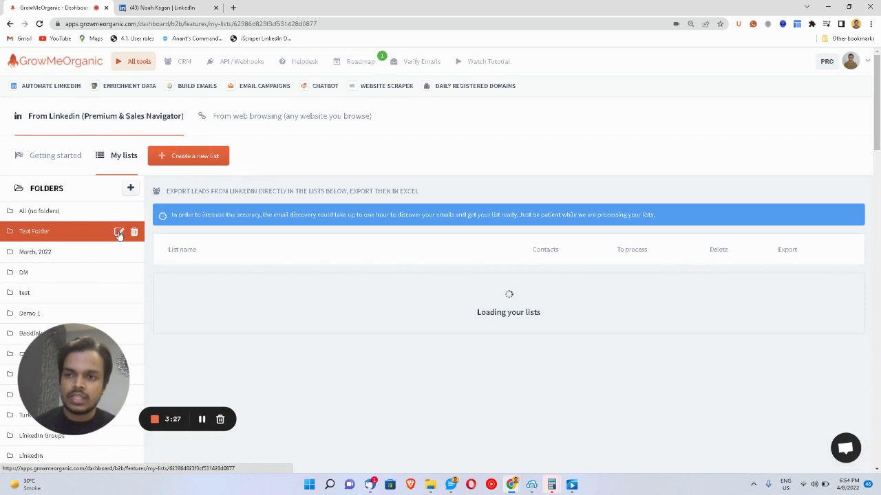
click(198, 163)
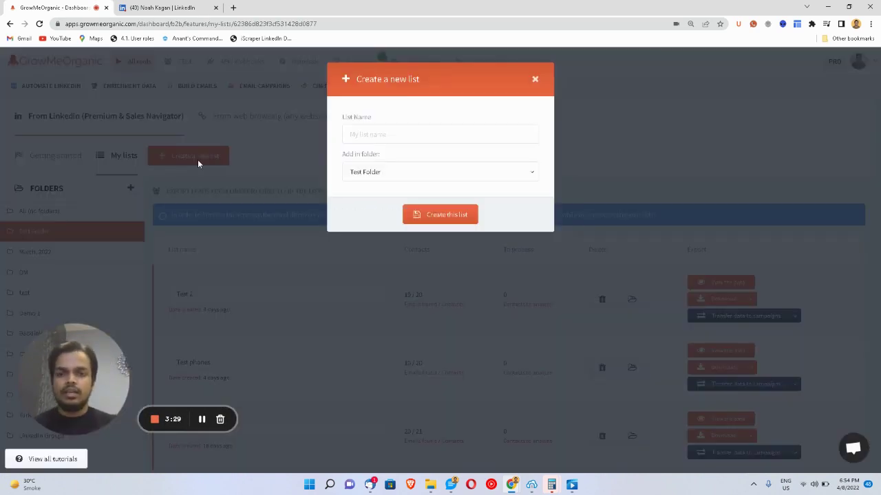
click(398, 141)
text(New Tes)
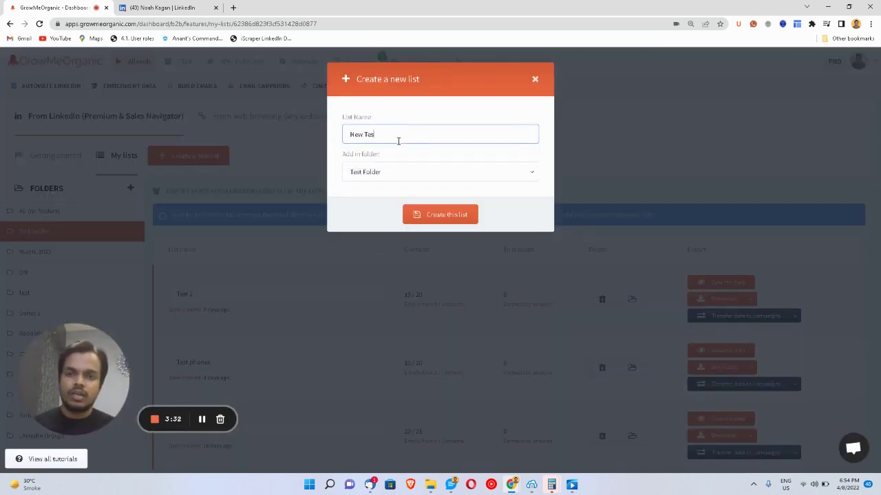
text(t List)
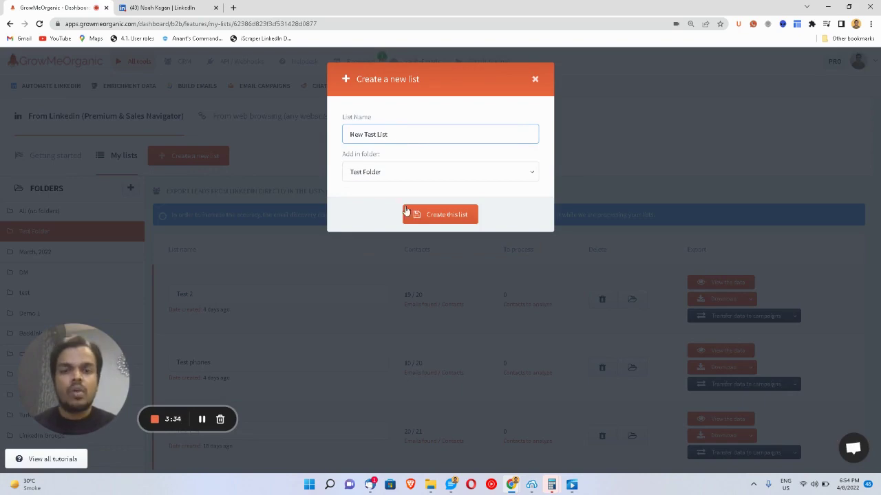
click(406, 207)
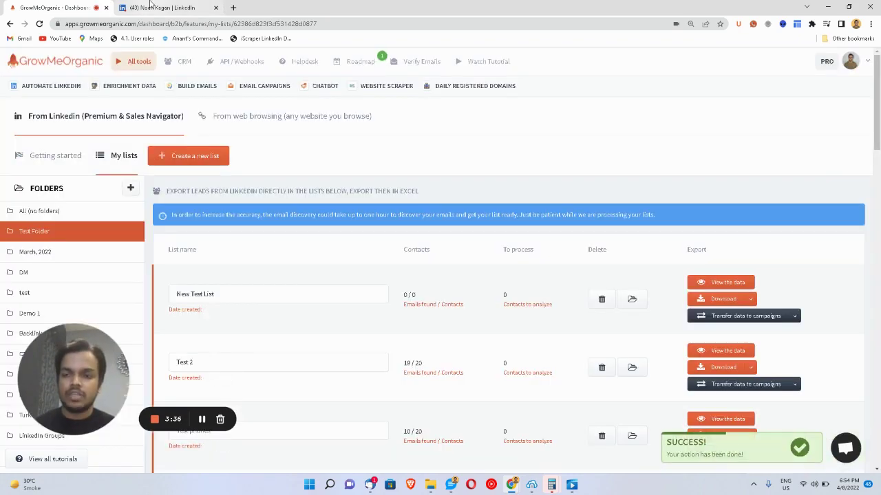
- Reload Noah Kagan's LinkedIn profile and add him to New Test List from the extension sidebar
click(149, 5)
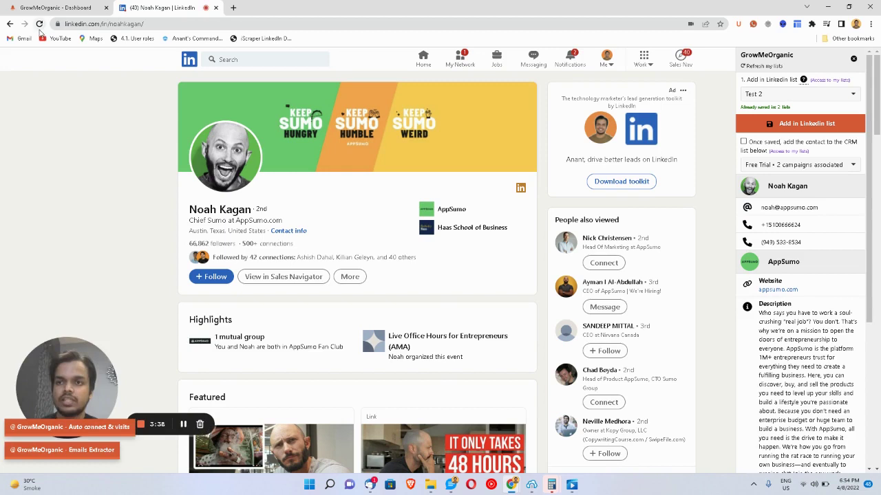
click(39, 29)
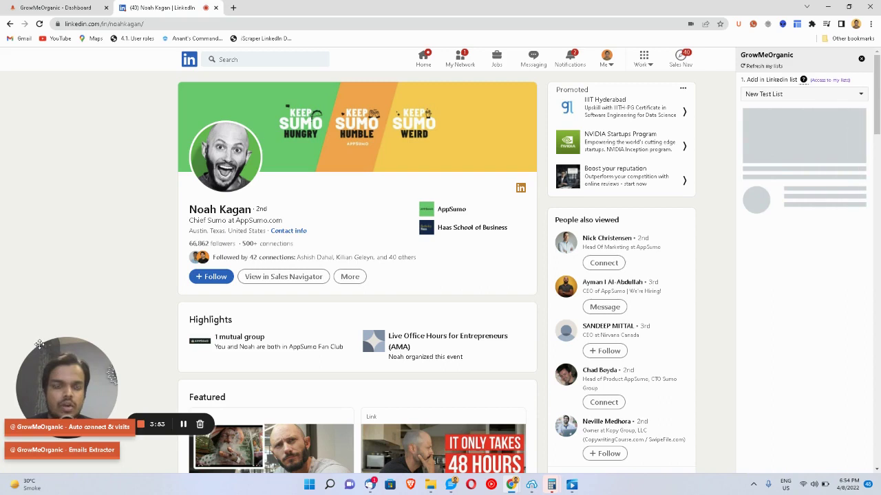
drag(43, 358, 31, 322)
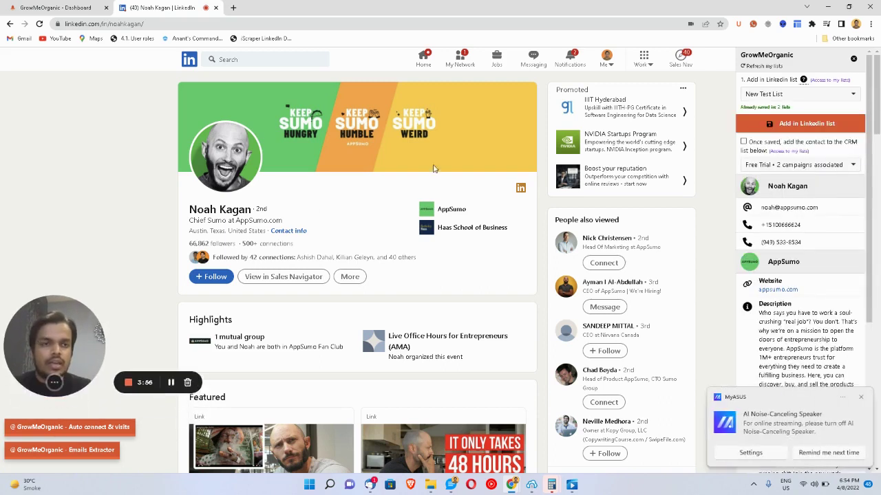
click(791, 125)
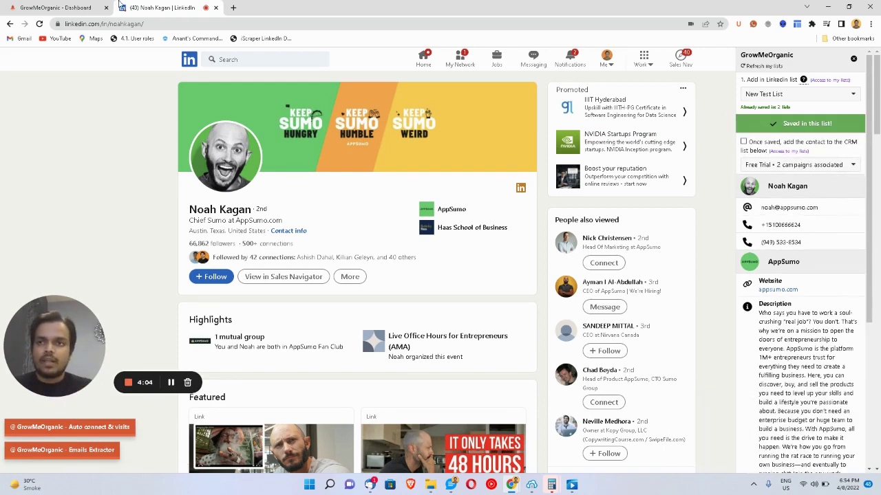
click(58, 7)
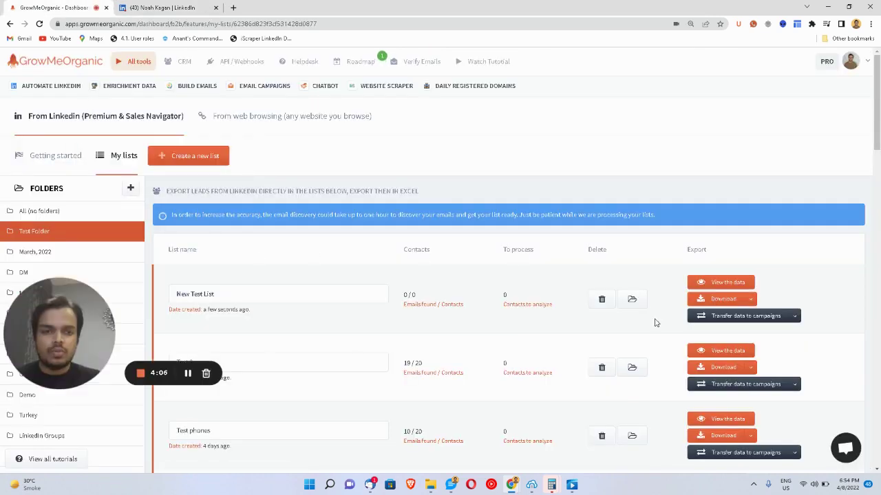
click(710, 284)
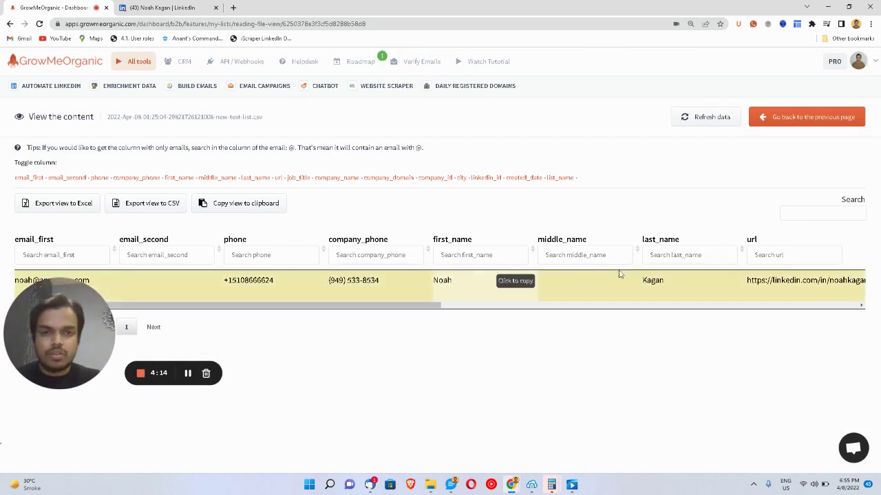
scroll(729, 282, right, 2)
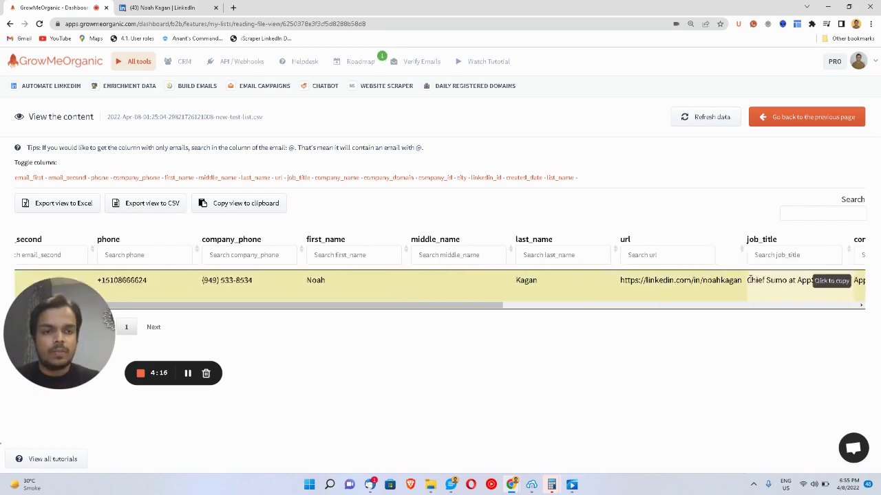
scroll(743, 282, right, 2)
scroll(752, 283, right, 2)
scroll(708, 275, right, 2)
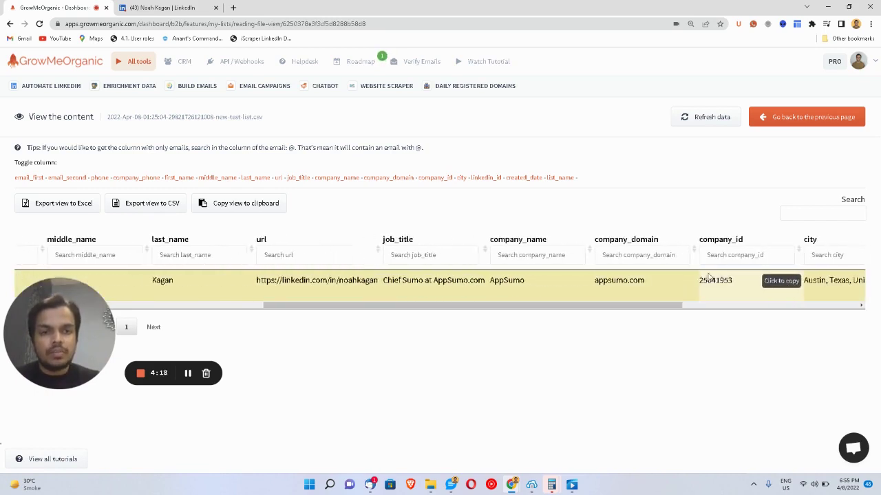
scroll(708, 275, right, 1)
scroll(708, 275, right, 2)
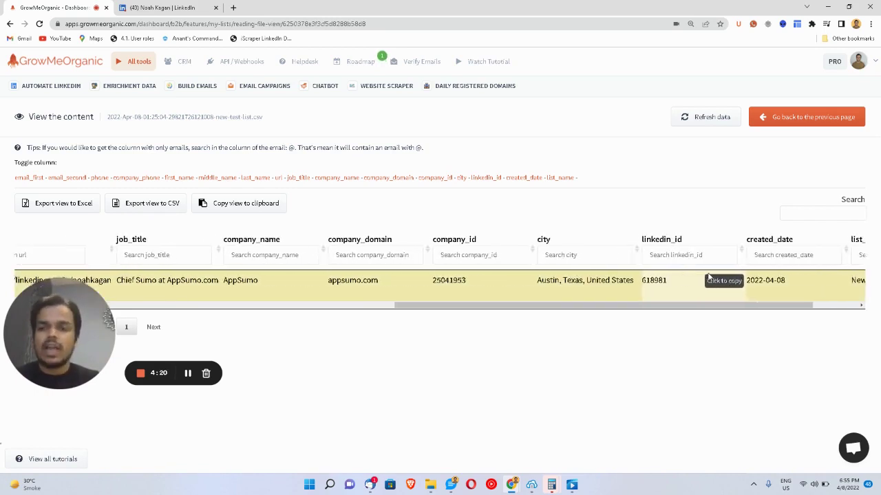
scroll(709, 276, left, 5)
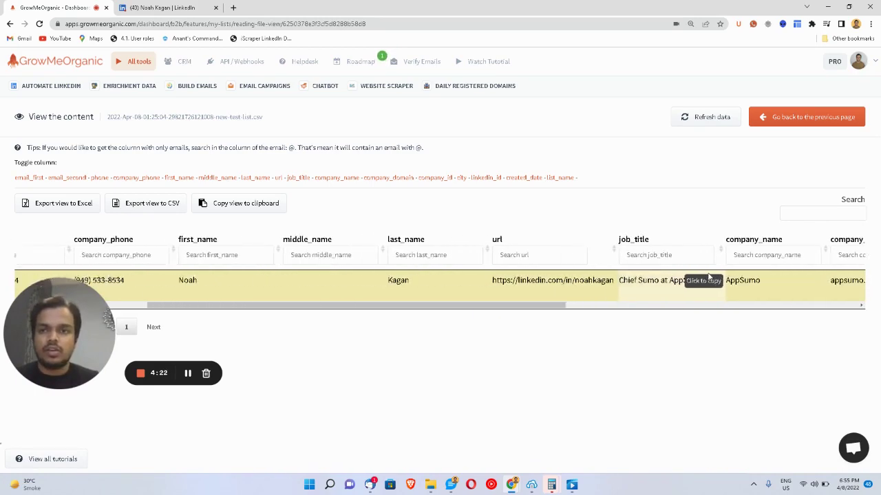
scroll(708, 276, left, 2)
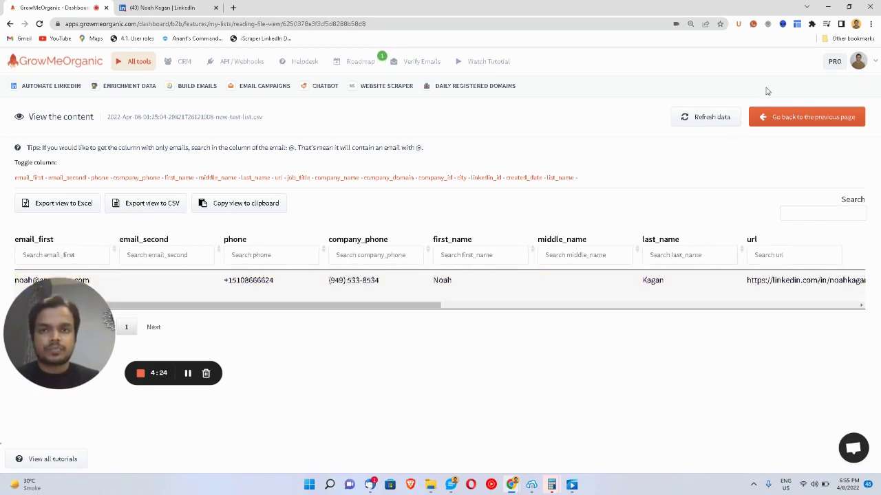
- Search LinkedIn for 'cmo' and show all people results, about 283,000 profiles
click(161, 7)
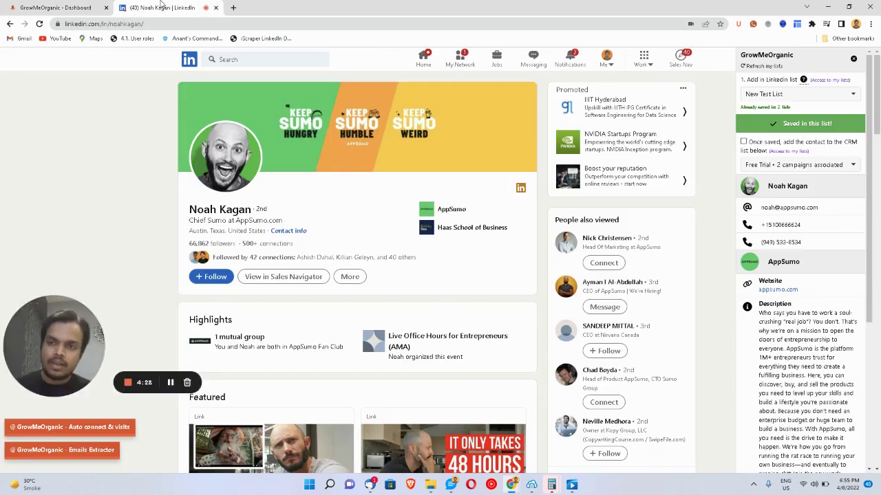
click(253, 59)
text(amo)
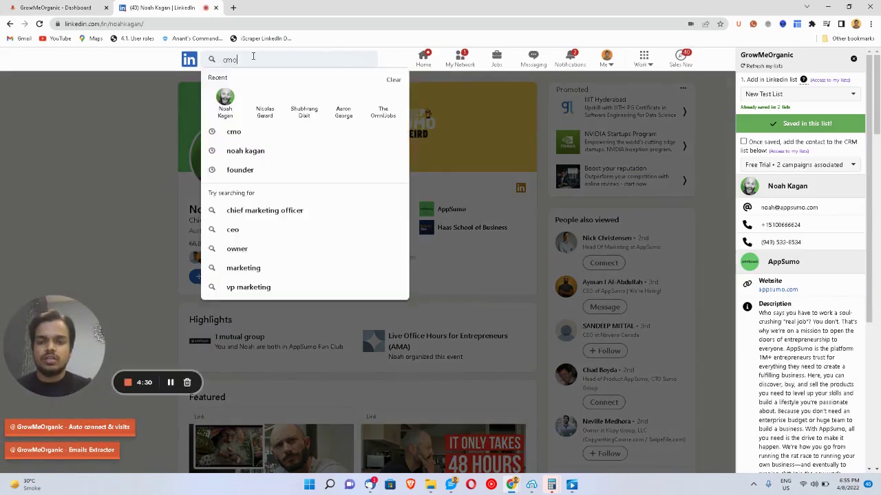
key(Return)
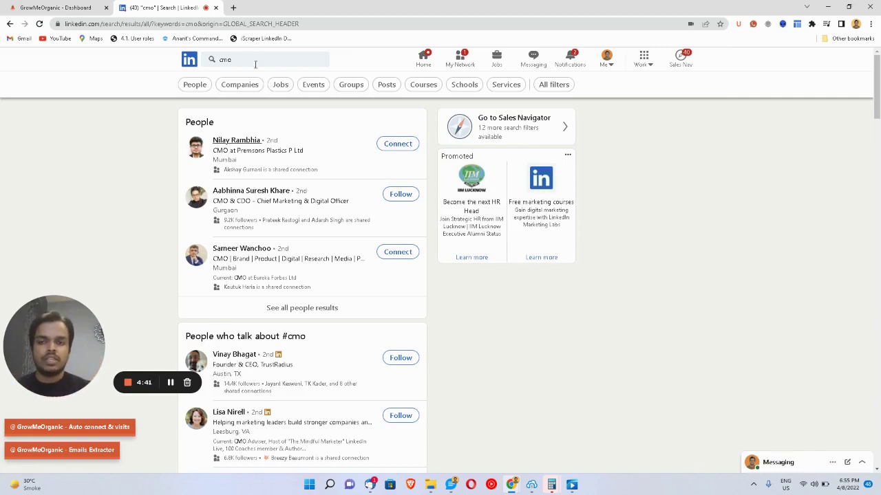
click(280, 315)
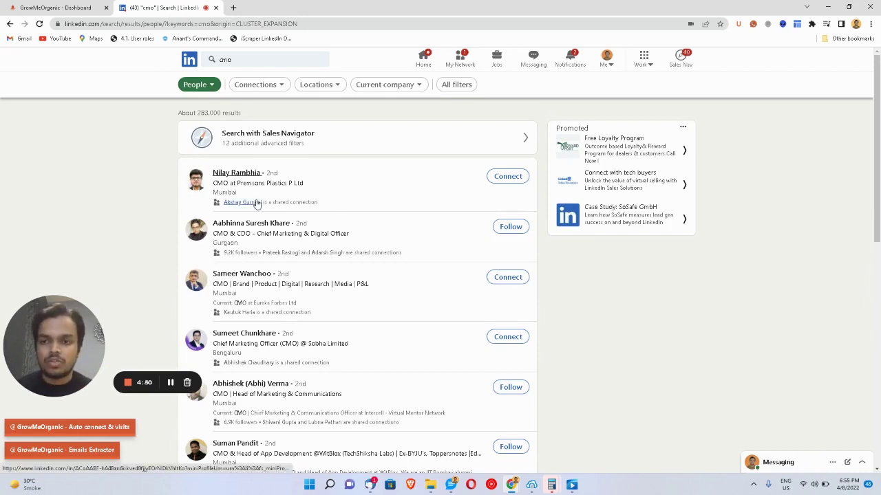
- Add a United States location filter to the cmo results and scroll the resulting list
click(454, 84)
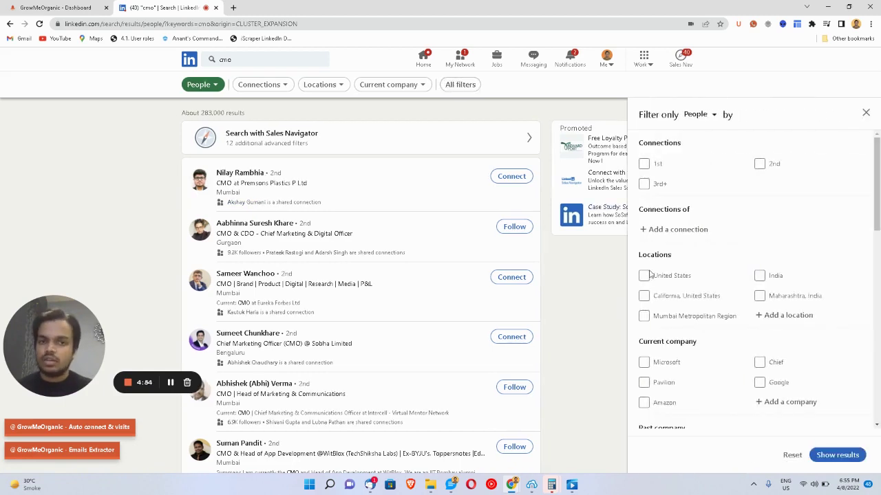
click(646, 276)
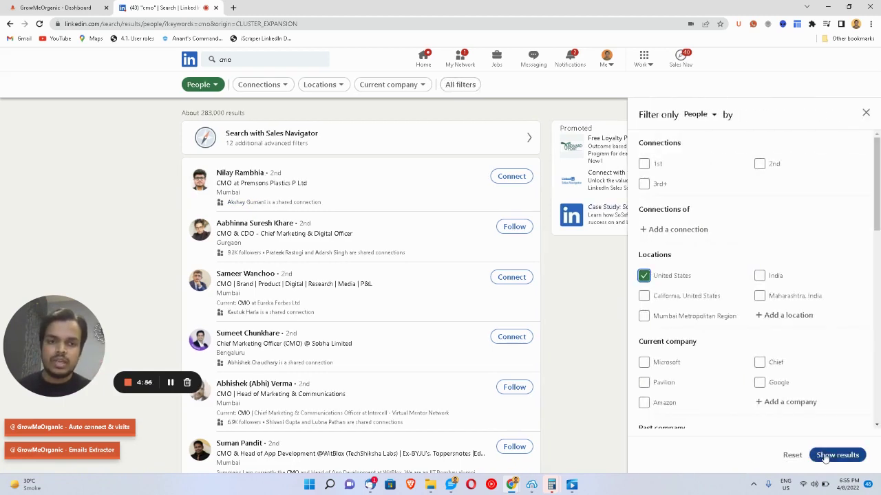
click(836, 456)
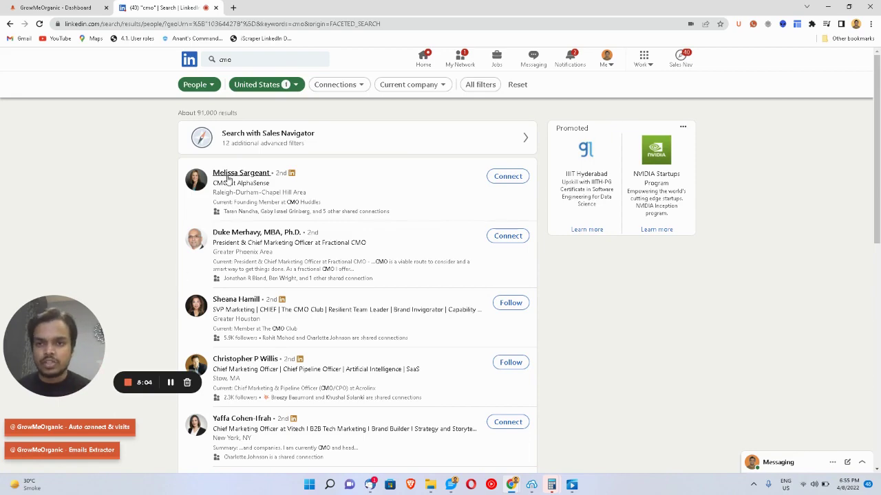
scroll(244, 331, down, 3)
scroll(250, 347, down, 3)
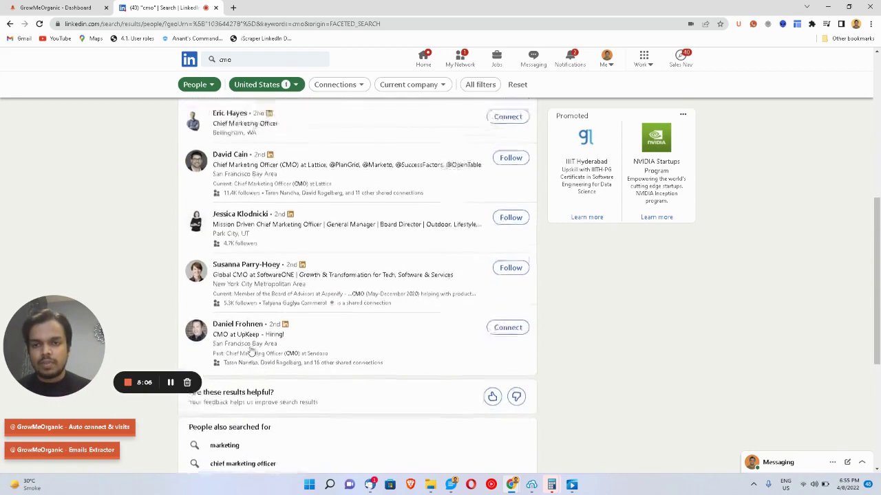
scroll(250, 351, up, 1)
scroll(251, 350, up, 5)
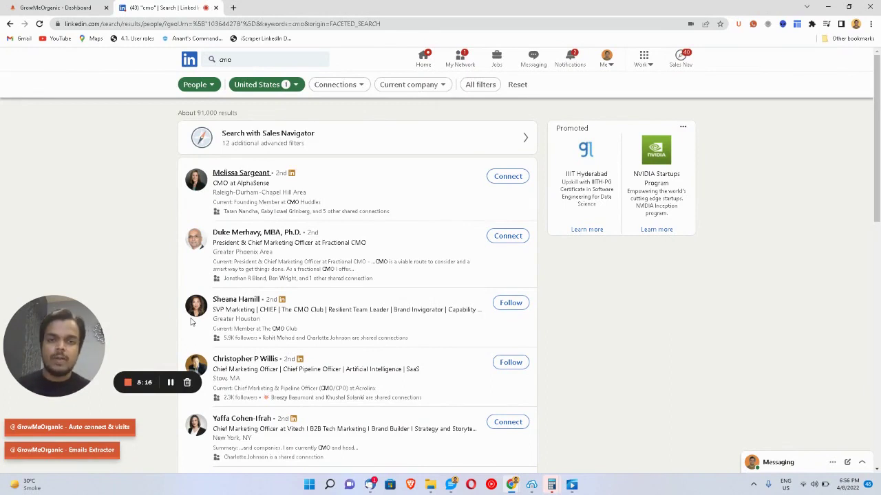
- Run the Emails Extractor on the US 'cmo' search, saving profiles into New Test List
click(99, 454)
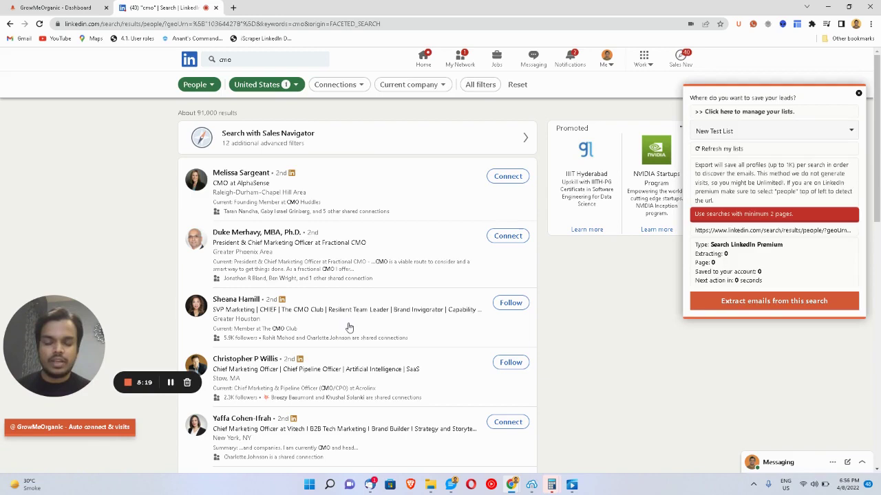
click(730, 303)
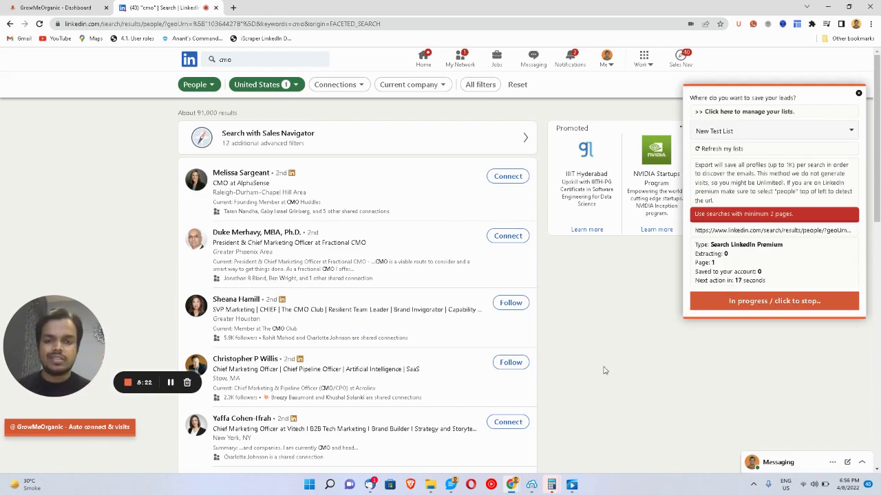
scroll(605, 371, down, 6)
scroll(447, 379, down, 2)
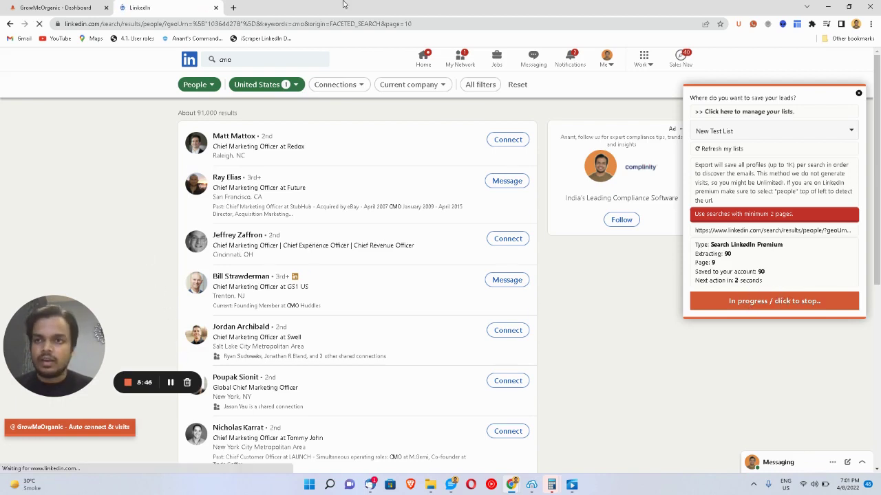
key(ctrl+1)
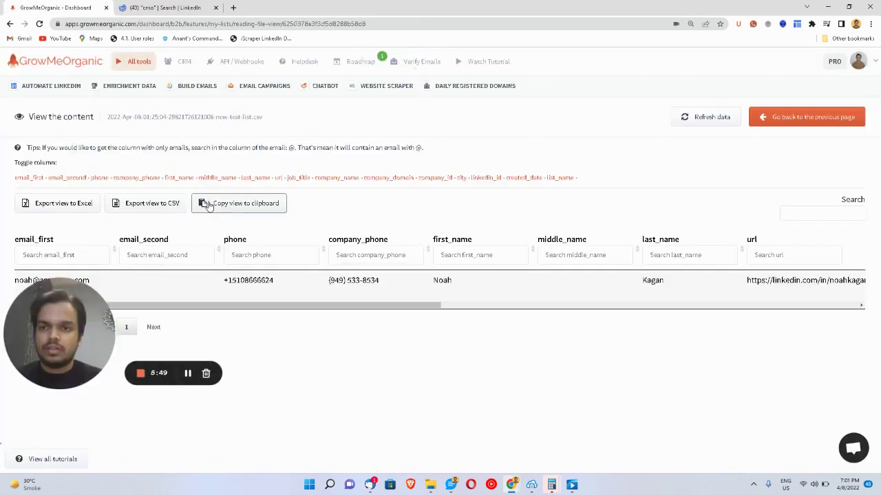
- Refresh New Test List so it shows all 91 extracted contacts
click(690, 118)
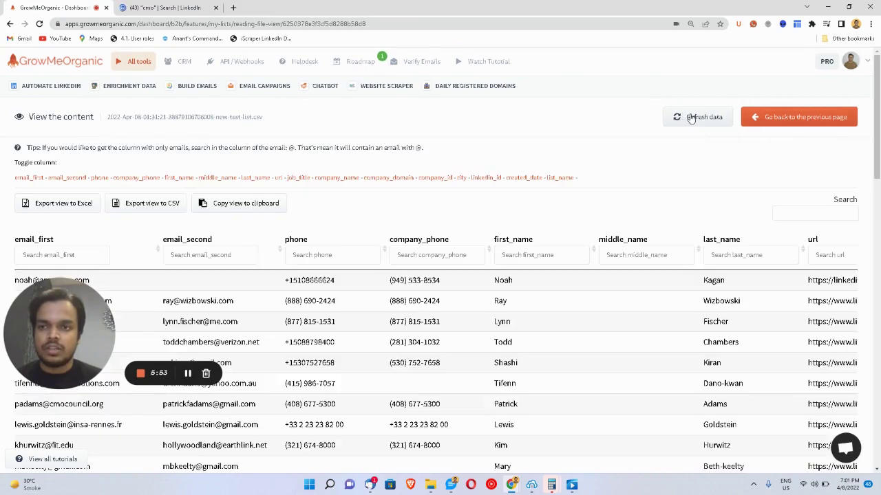
scroll(675, 323, down, 1)
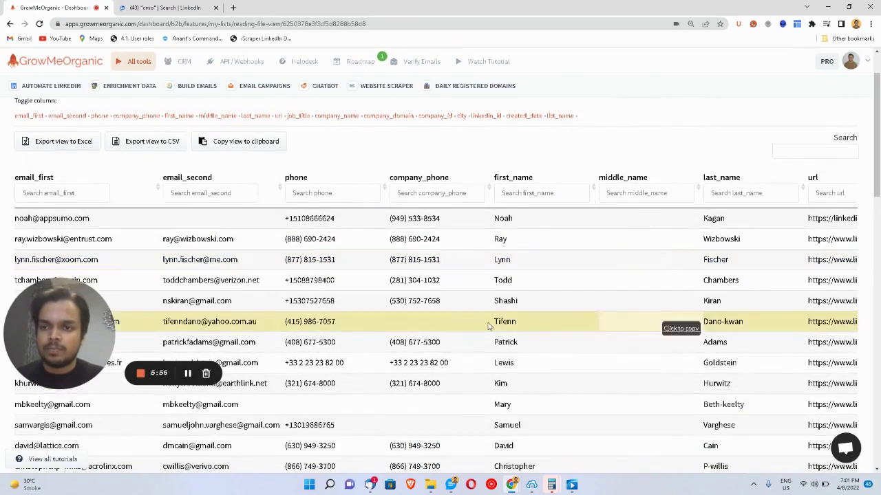
drag(40, 312, 39, 356)
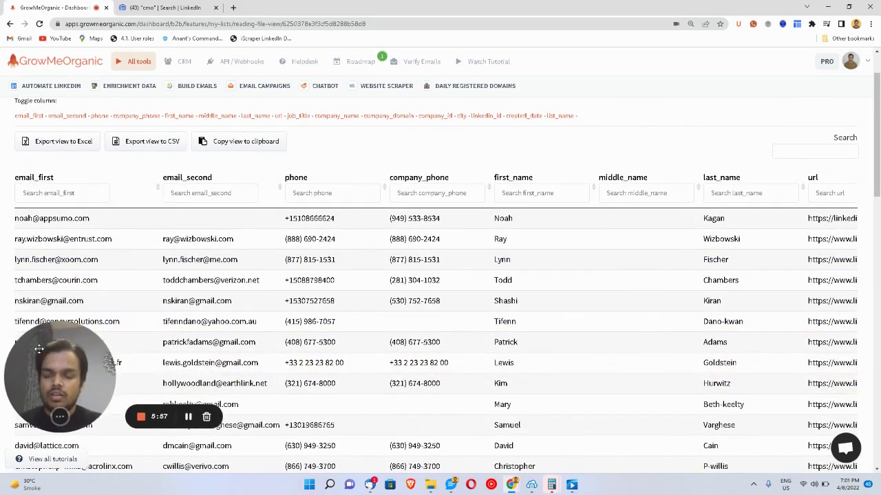
scroll(99, 289, down, 1)
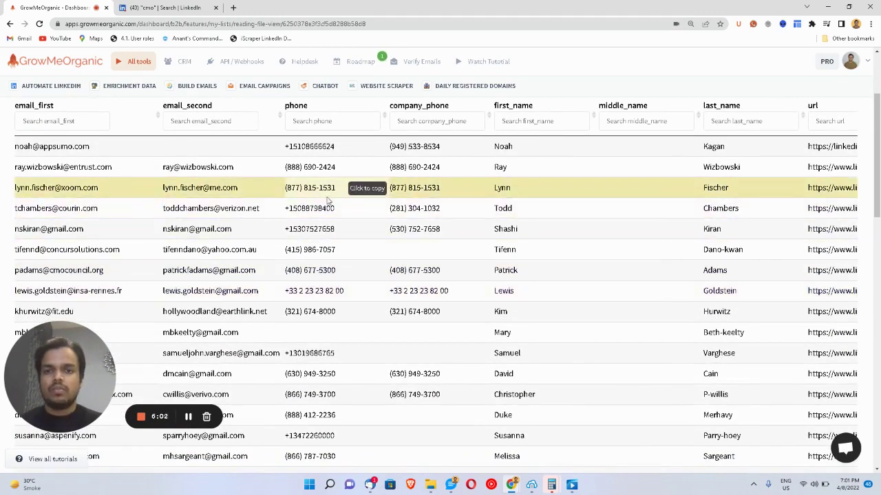
- Review the email, phone, name and job title columns, then return to My lists
scroll(328, 199, right, 1)
scroll(376, 173, right, 1)
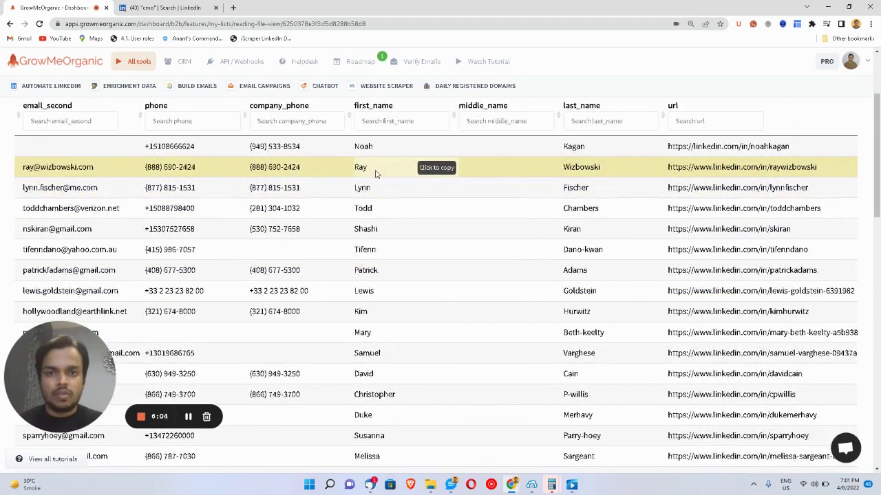
scroll(376, 173, right, 2)
scroll(376, 173, right, 1)
scroll(376, 173, right, 1)
scroll(378, 174, right, 1)
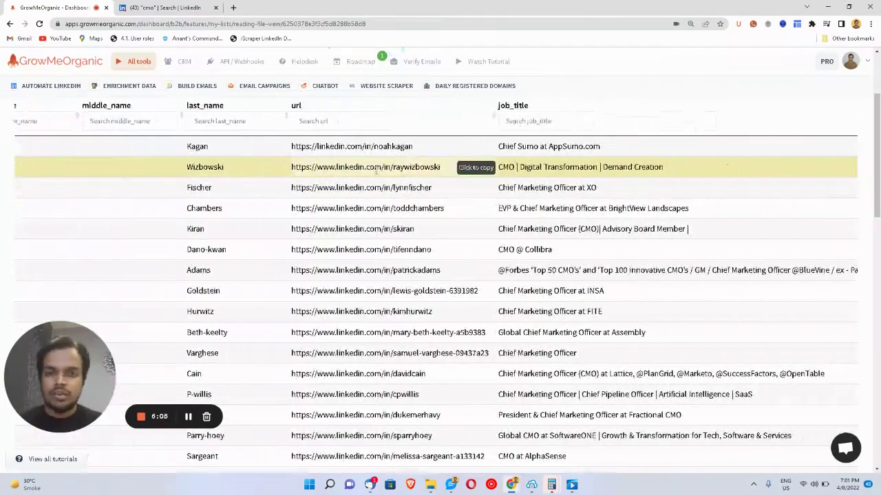
scroll(491, 214, right, 3)
scroll(493, 216, right, 2)
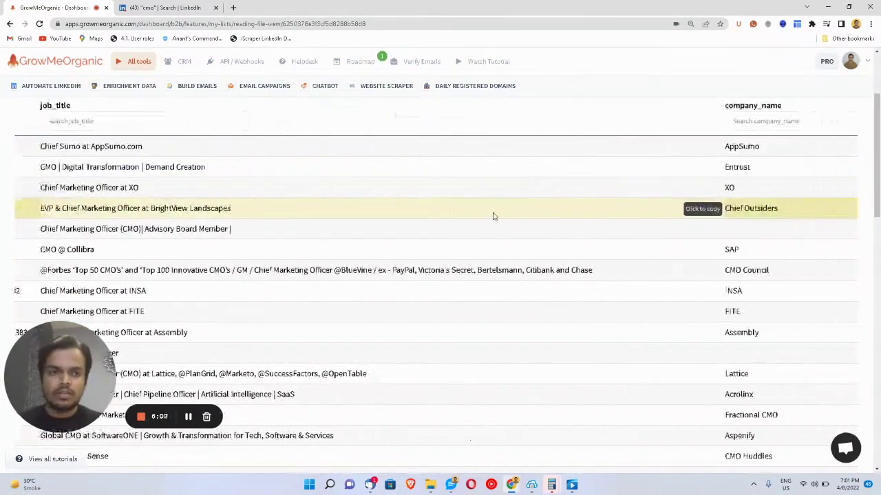
scroll(492, 216, right, 3)
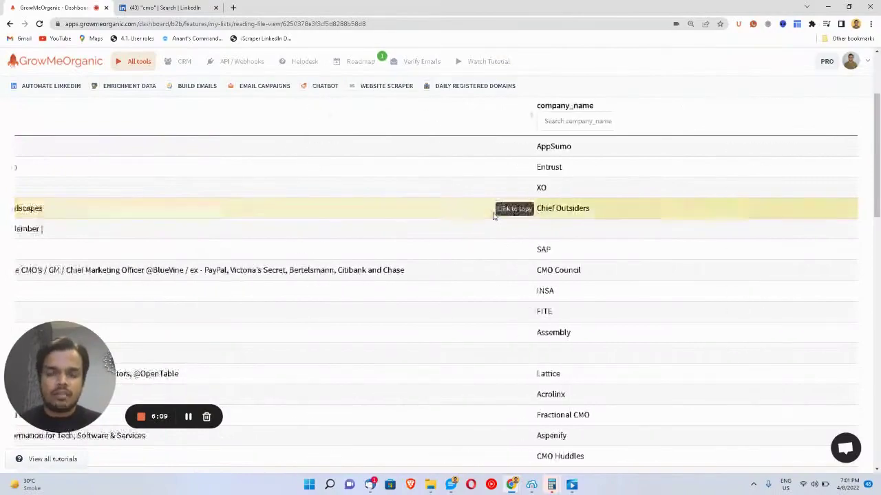
scroll(493, 216, left, 4)
scroll(493, 216, left, 4)
key(alt+Left)
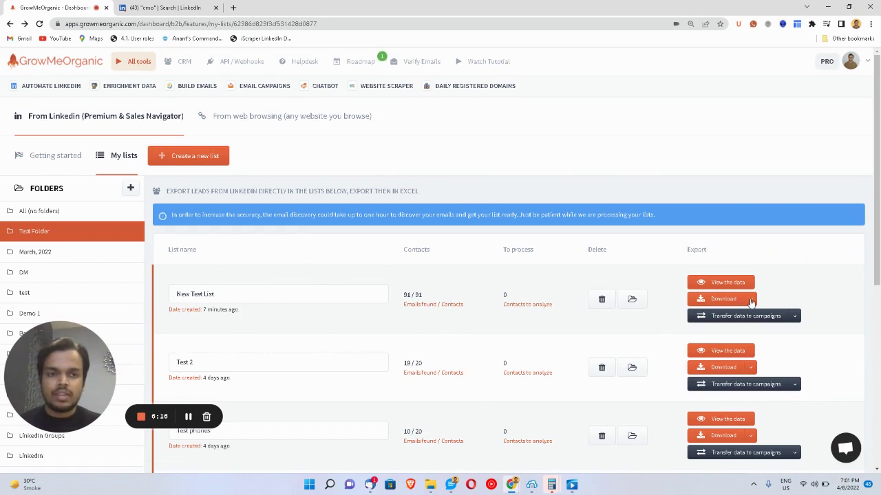
- Download New Test List as CSV and save it to the Downloads folder
click(750, 300)
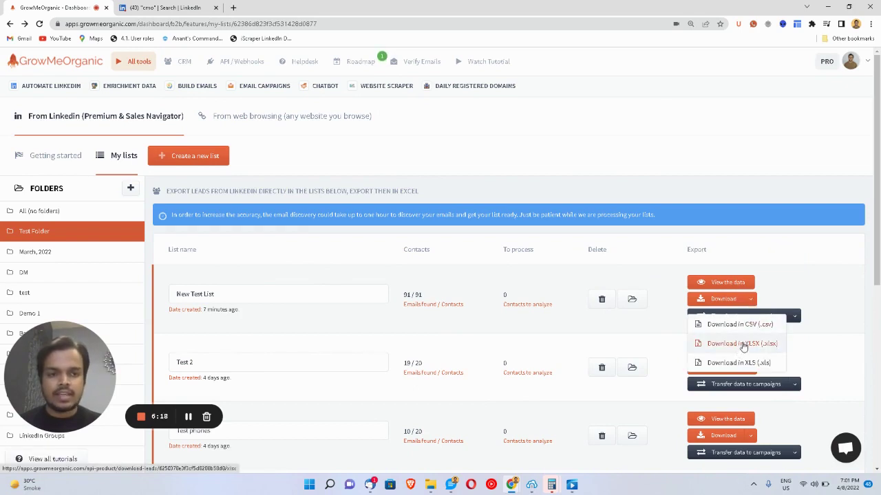
click(755, 326)
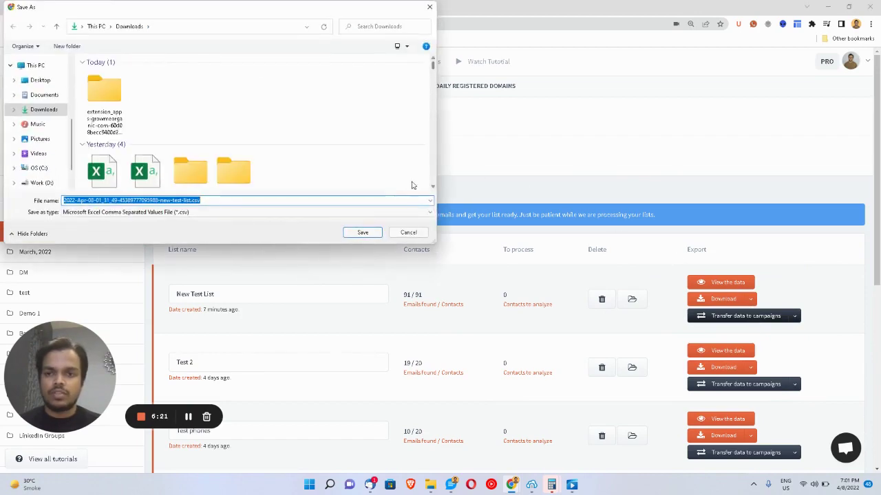
click(376, 237)
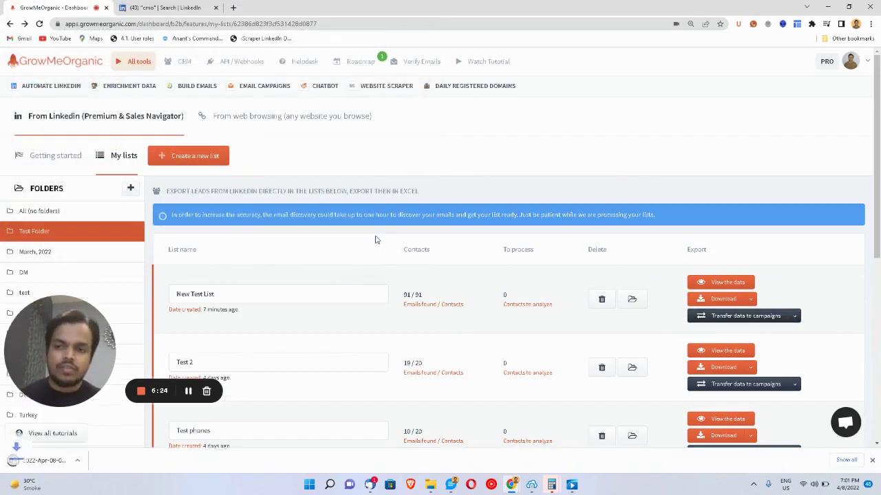